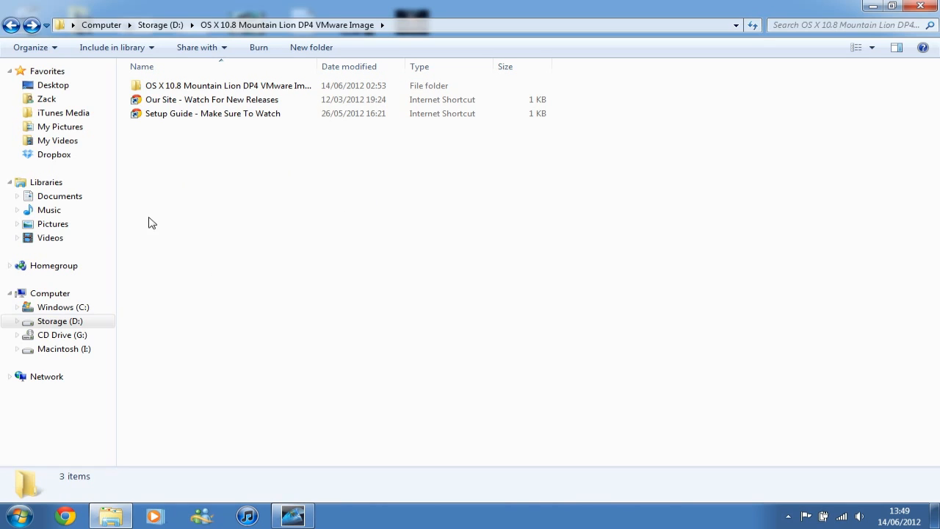
- Open the inner OS X 10.8 Mountain Lion DP4 VMware Image folder and widen the Name column to fit the full folder names
double_click(206, 88)
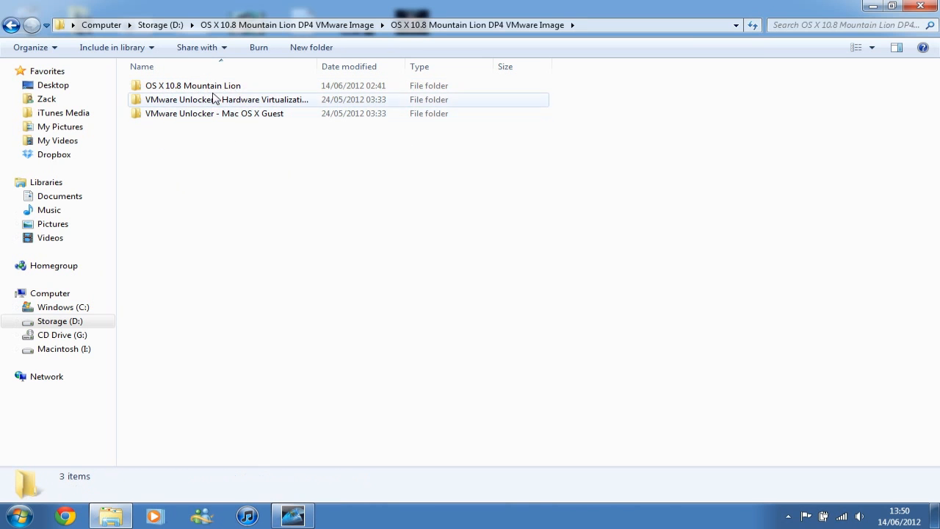
drag(215, 178, 182, 88)
click(195, 162)
drag(317, 68, 403, 66)
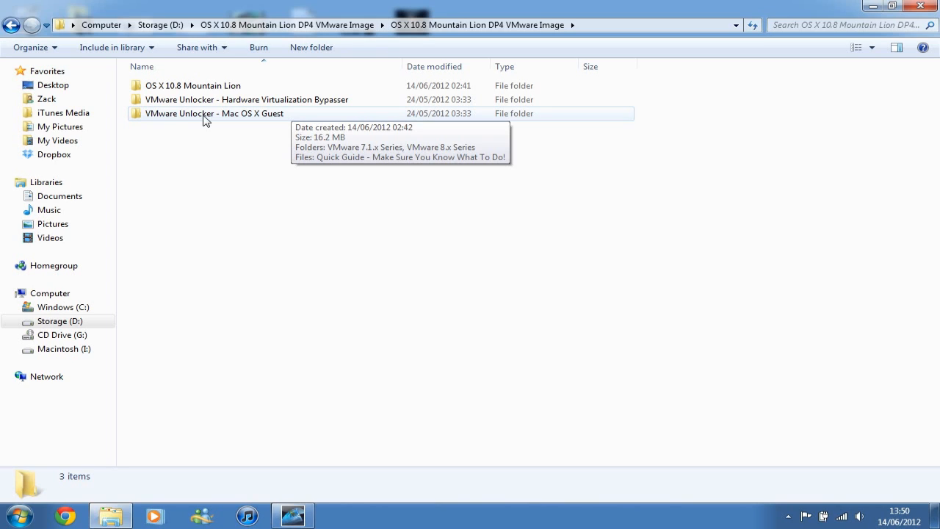
- Examine the two VMware Unlocker folders, Hardware Virtualization Bypasser and Mac OS X Guest
drag(189, 194, 169, 95)
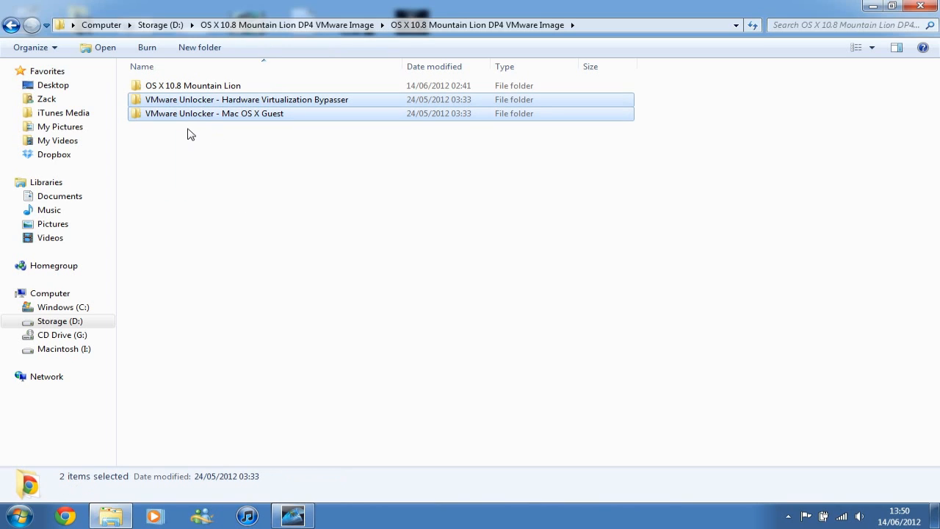
click(189, 135)
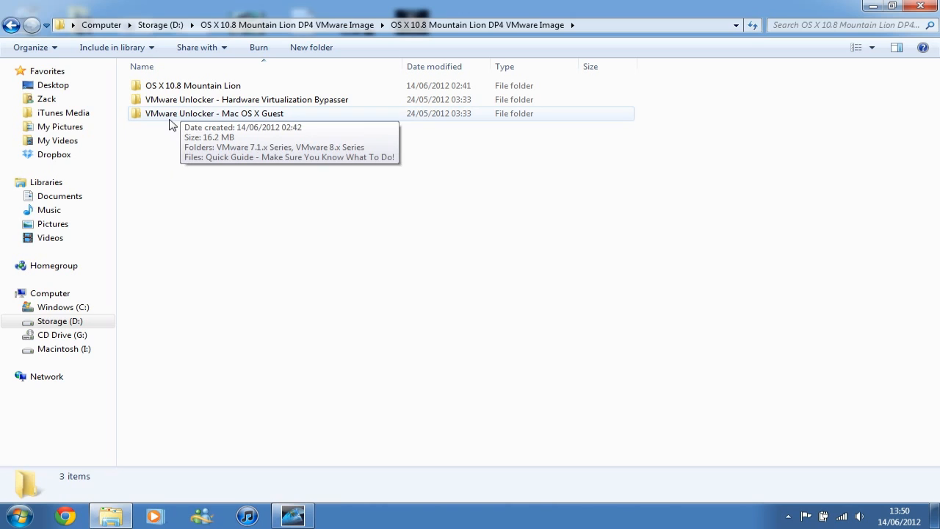
drag(206, 158, 174, 116)
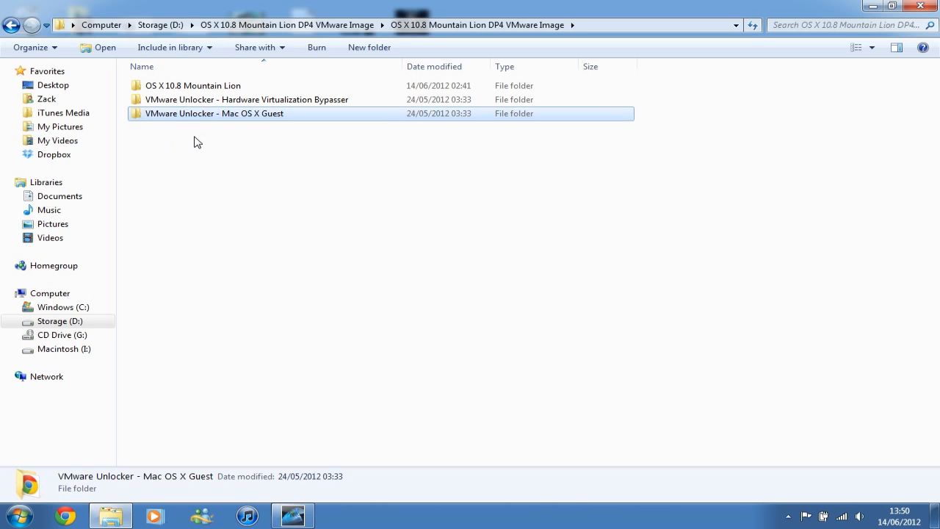
click(194, 138)
click(175, 118)
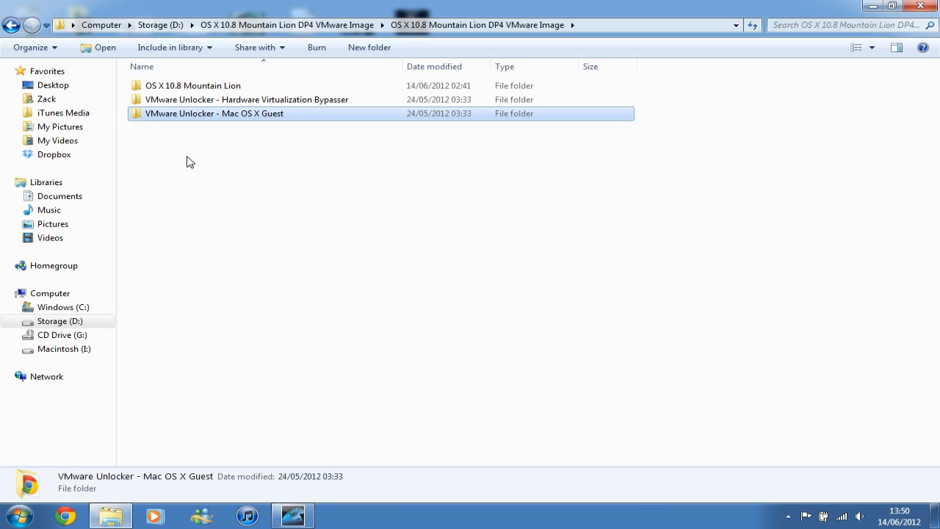
click(188, 157)
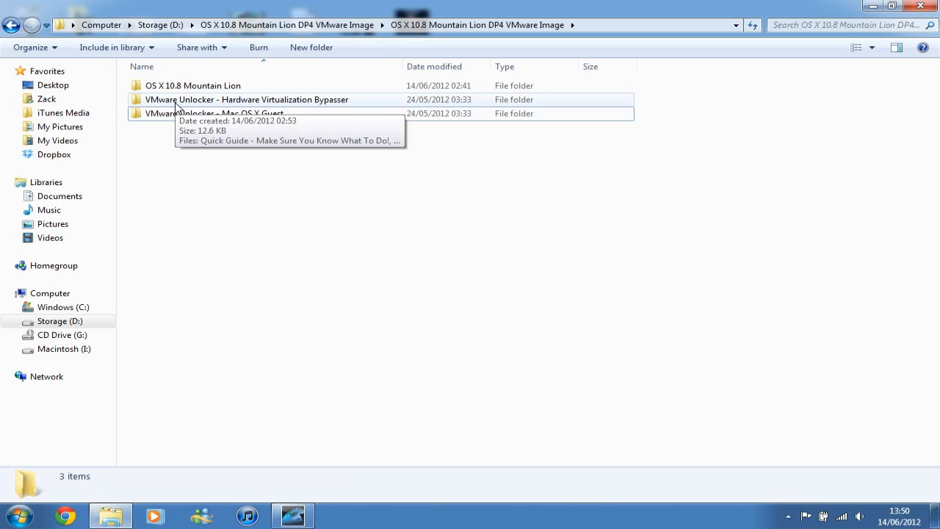
click(176, 107)
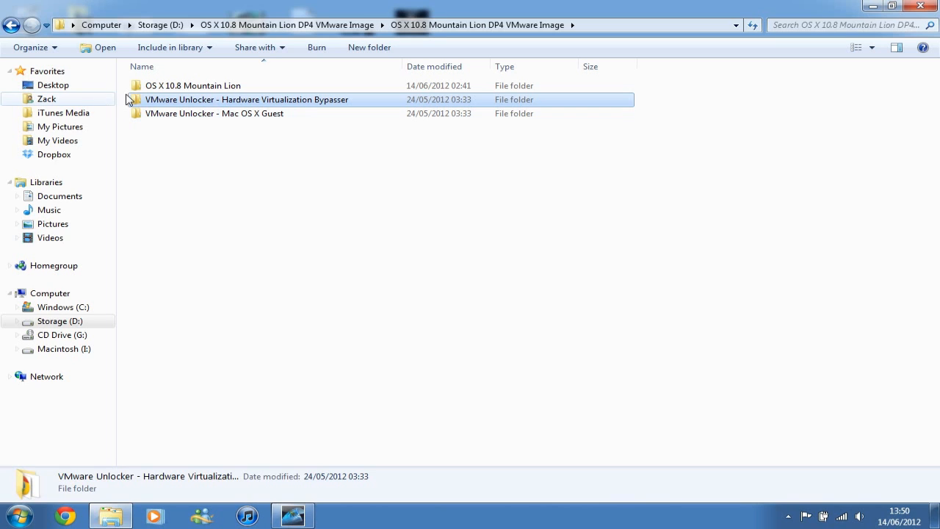
drag(270, 158, 199, 100)
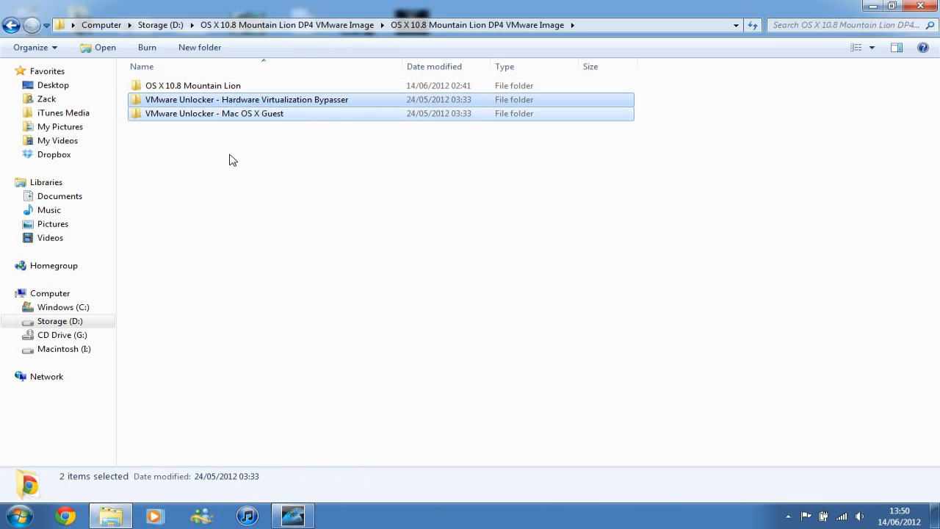
drag(198, 142, 180, 109)
click(205, 138)
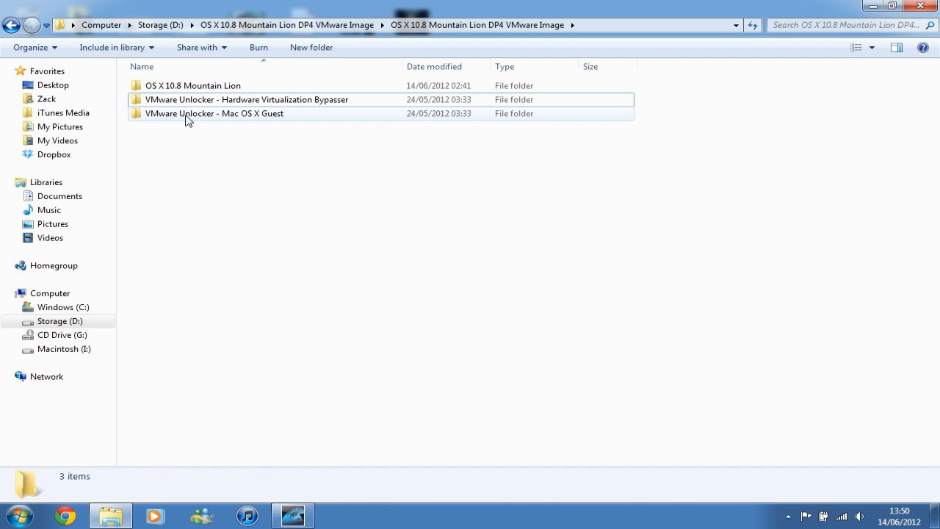
- Open OS X 10.8 Mountain Lion.vmx from the OS X 10.8 Mountain Lion folder in VMware Workstation
double_click(167, 89)
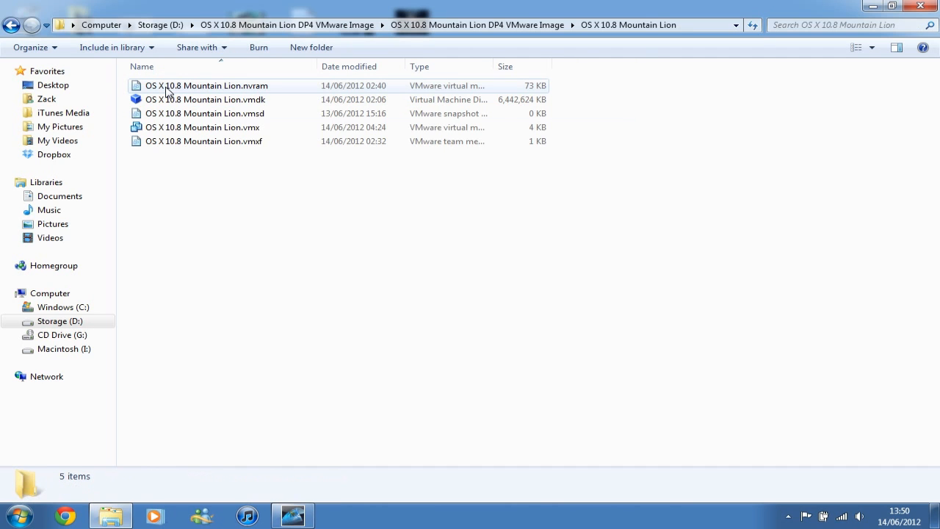
drag(199, 206, 156, 79)
click(224, 188)
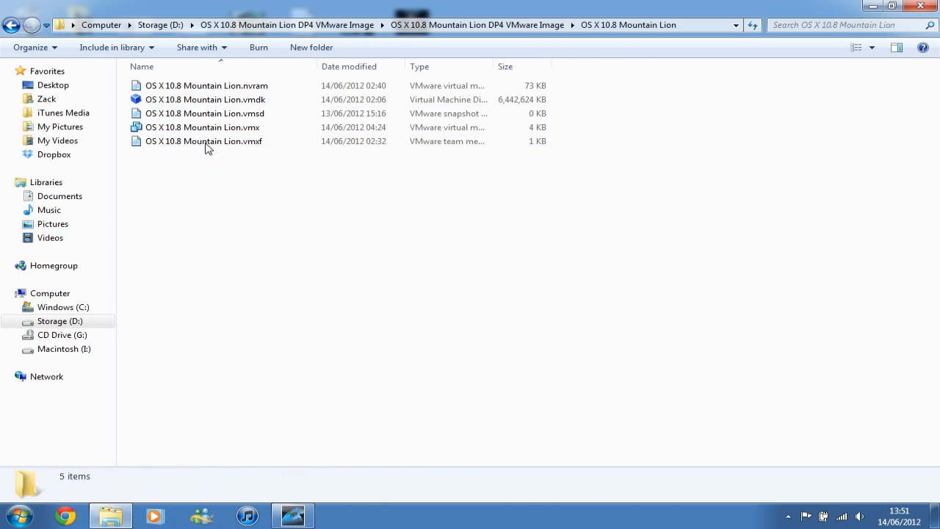
click(176, 133)
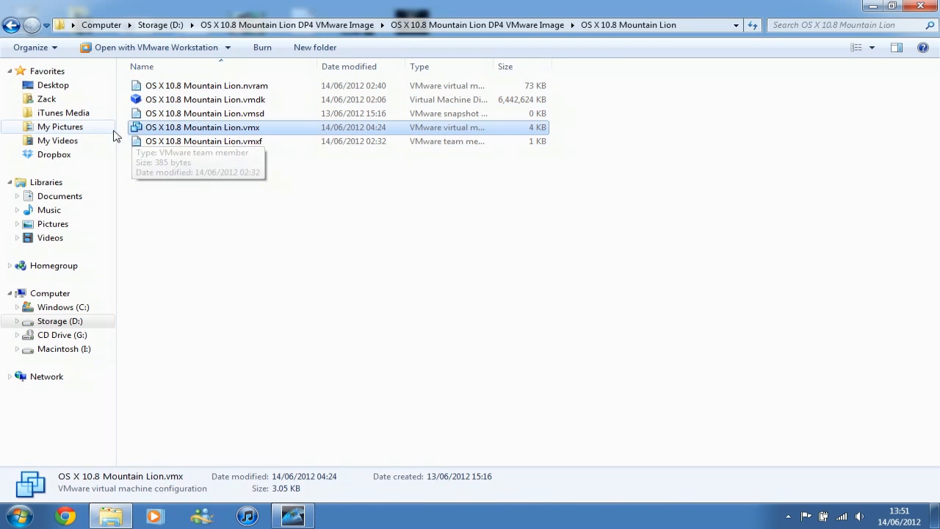
double_click(153, 127)
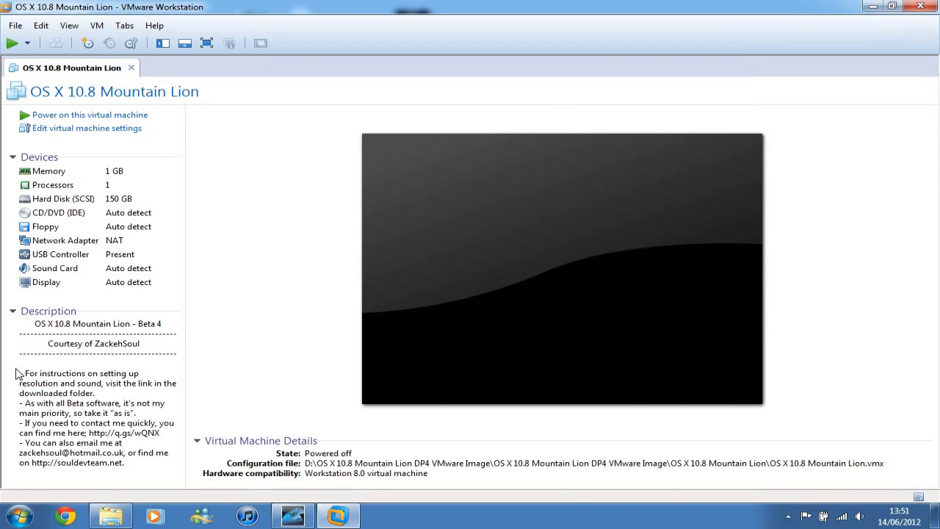
- Read the virtual machine's description notes, including the setup instructions and the website address
drag(28, 368, 125, 422)
click(147, 410)
drag(123, 463, 31, 464)
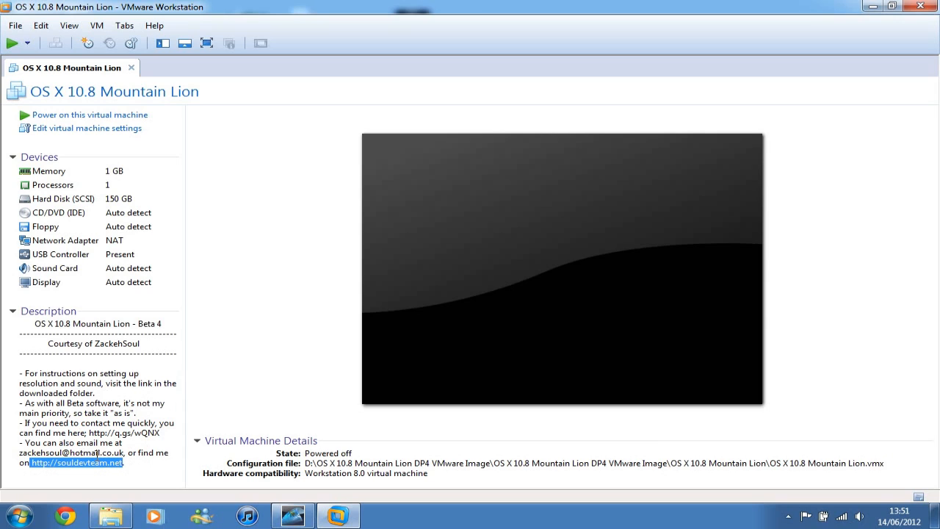
- Open the virtual machine's settings and set folder sharing to Always enabled
click(81, 134)
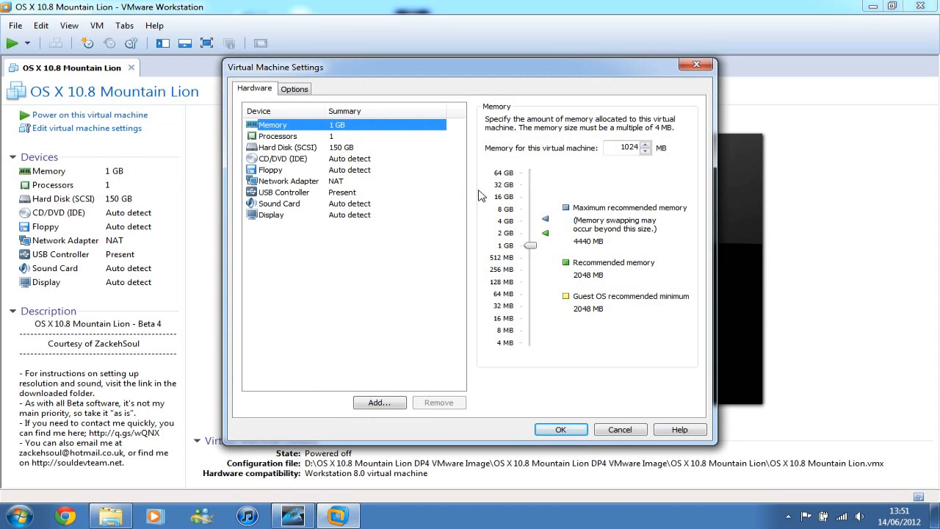
double_click(624, 147)
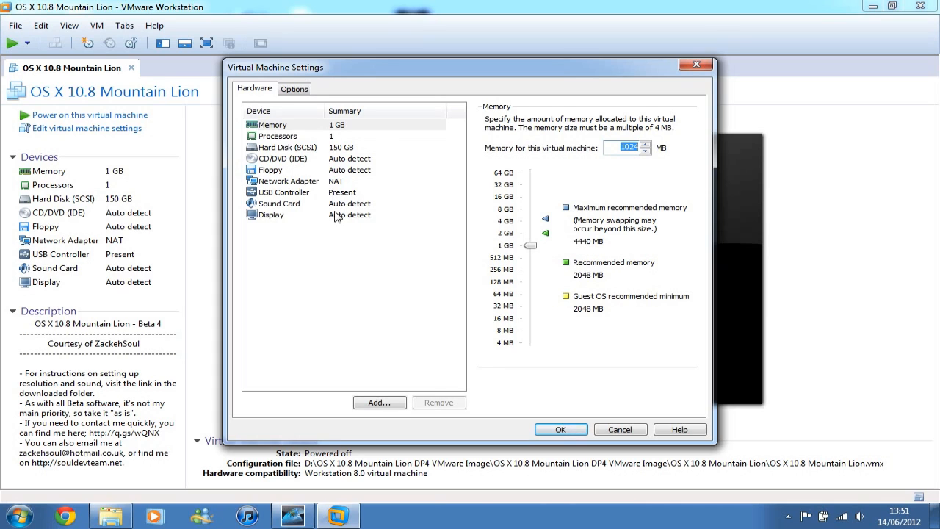
click(303, 89)
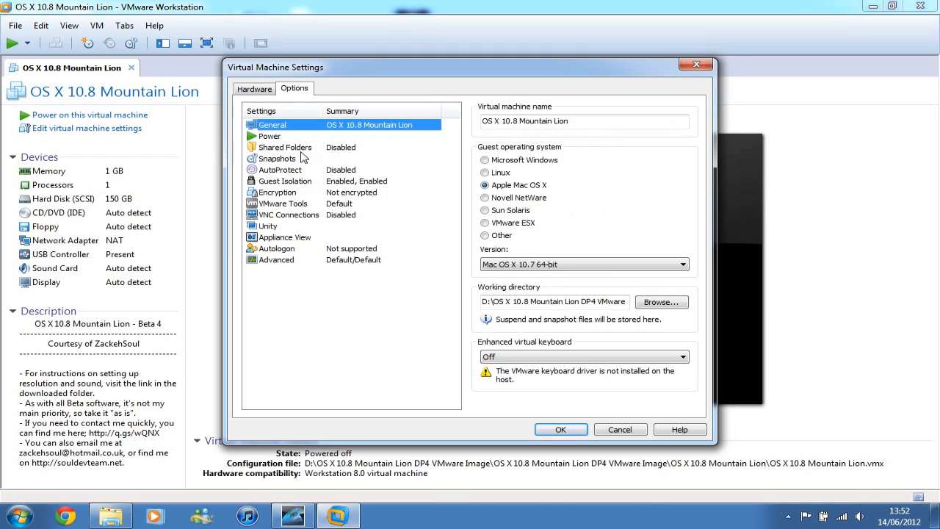
click(271, 148)
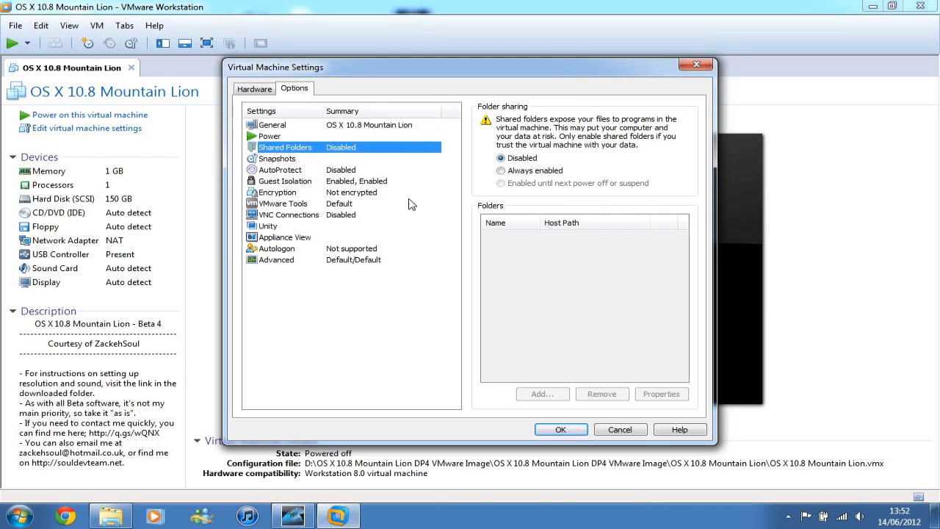
click(518, 171)
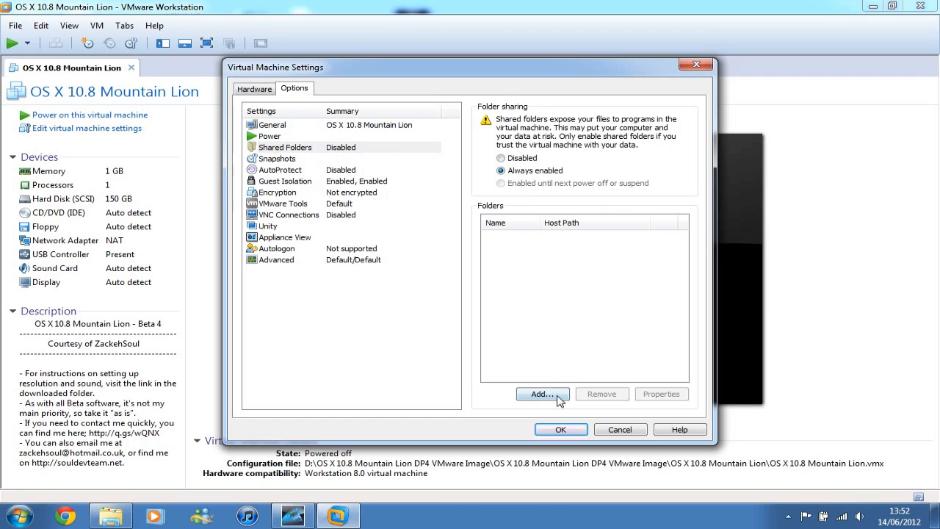
- Add the Windows (C:) drive as an enabled shared folder without read-only access
click(544, 395)
click(531, 361)
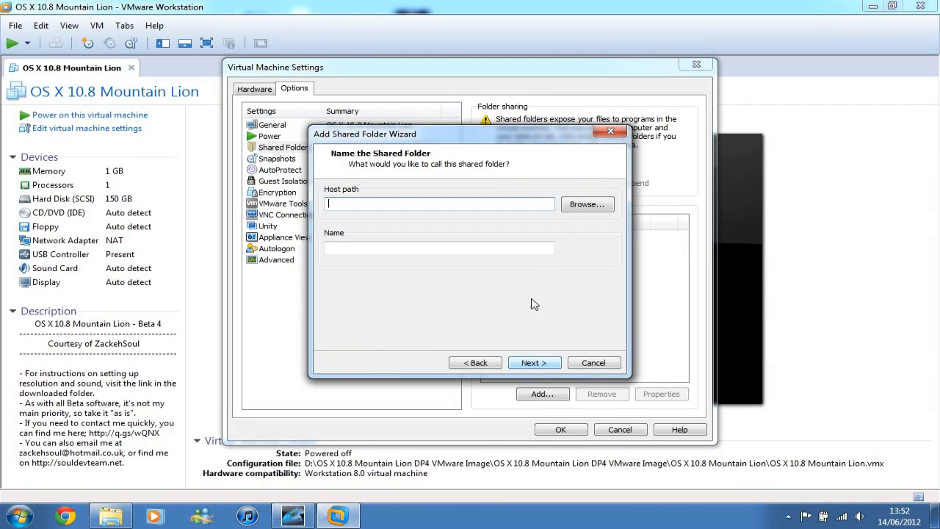
click(587, 204)
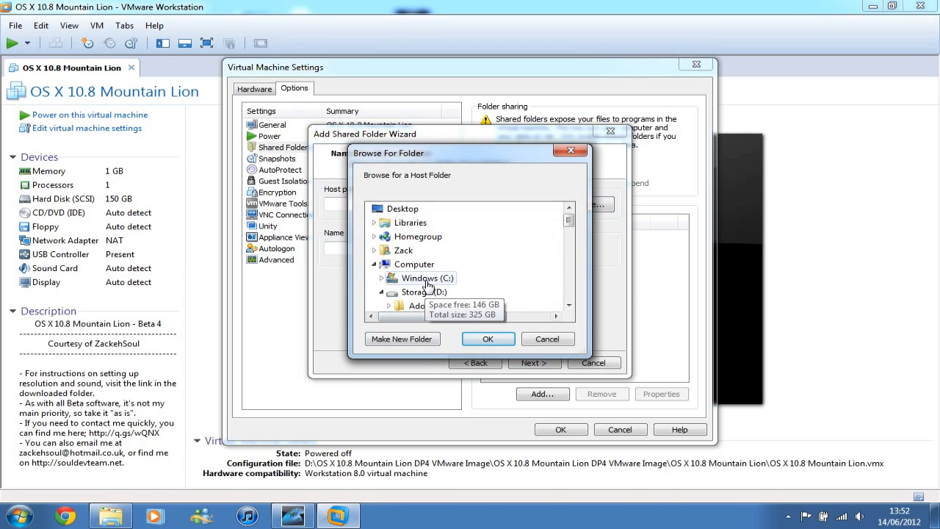
click(428, 280)
click(487, 339)
click(531, 362)
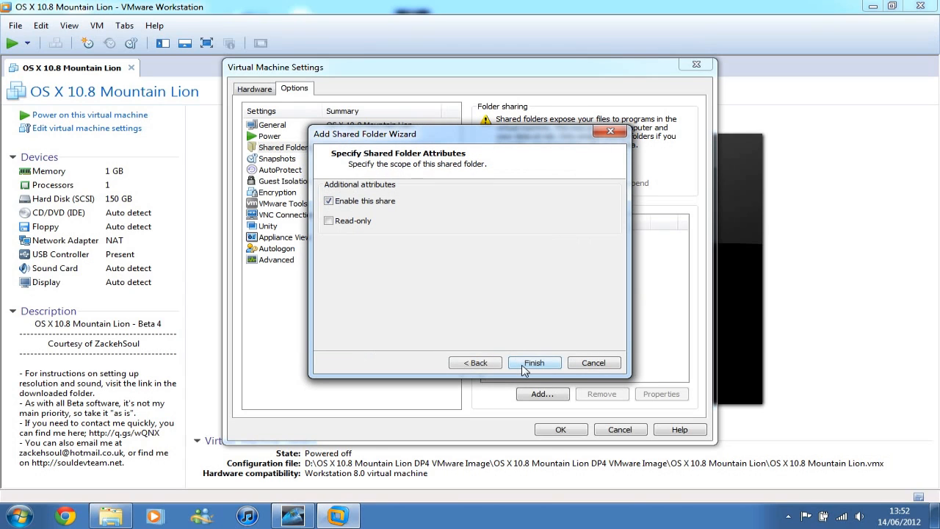
click(551, 363)
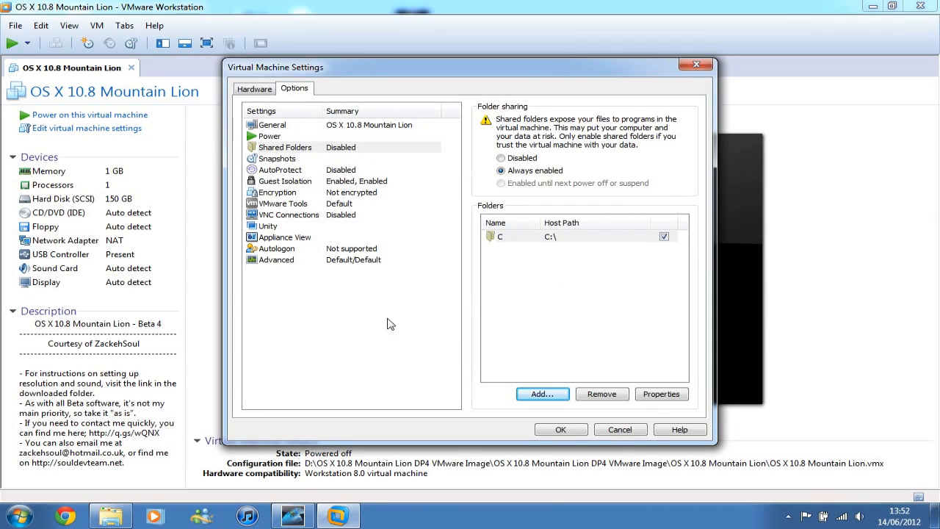
- Choose Mac OS X 10.7 64-bit as the guest operating system version and apply the virtual machine settings
click(268, 127)
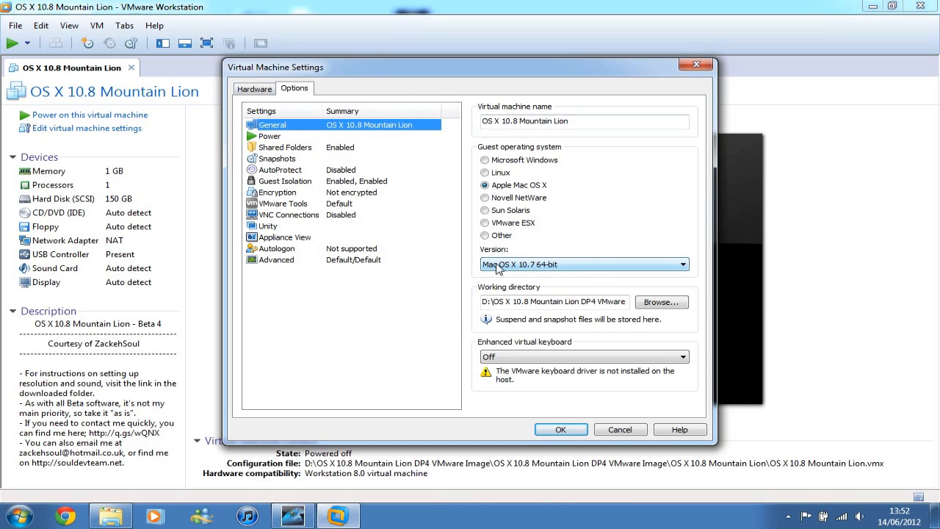
click(536, 266)
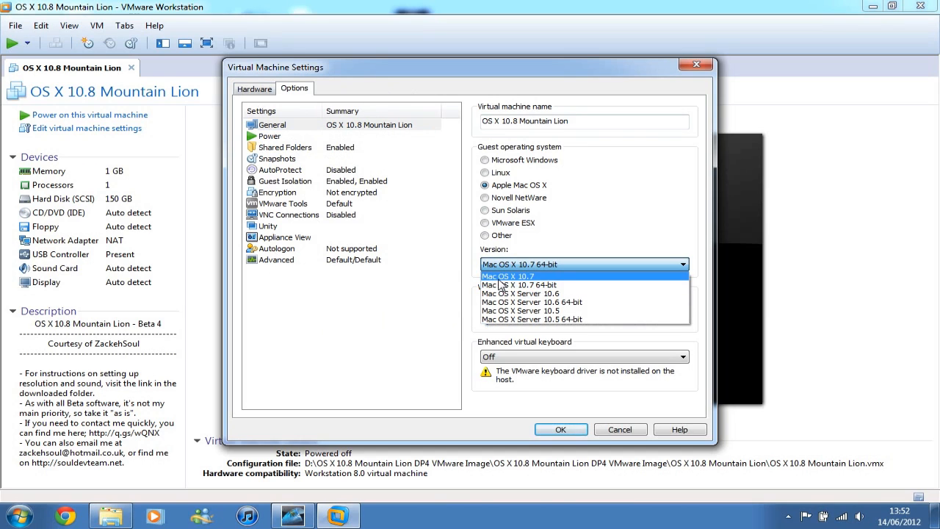
click(521, 285)
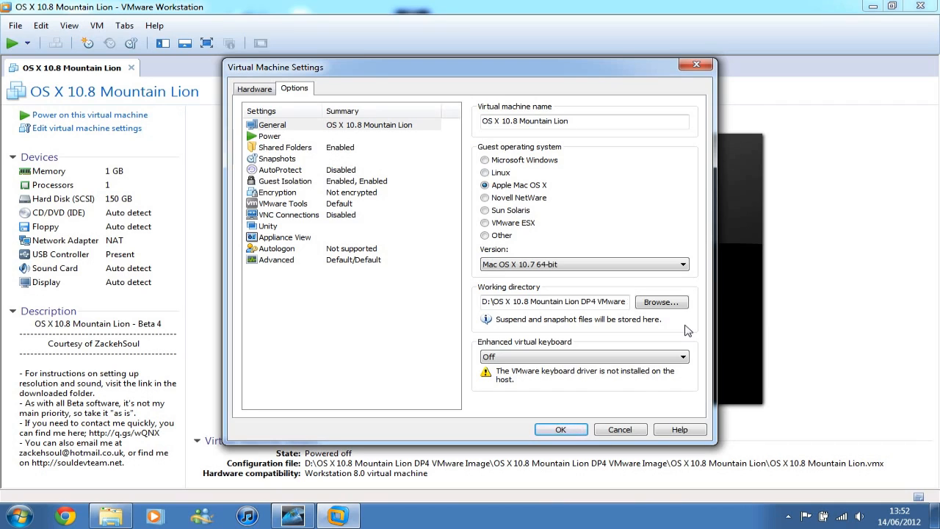
click(560, 430)
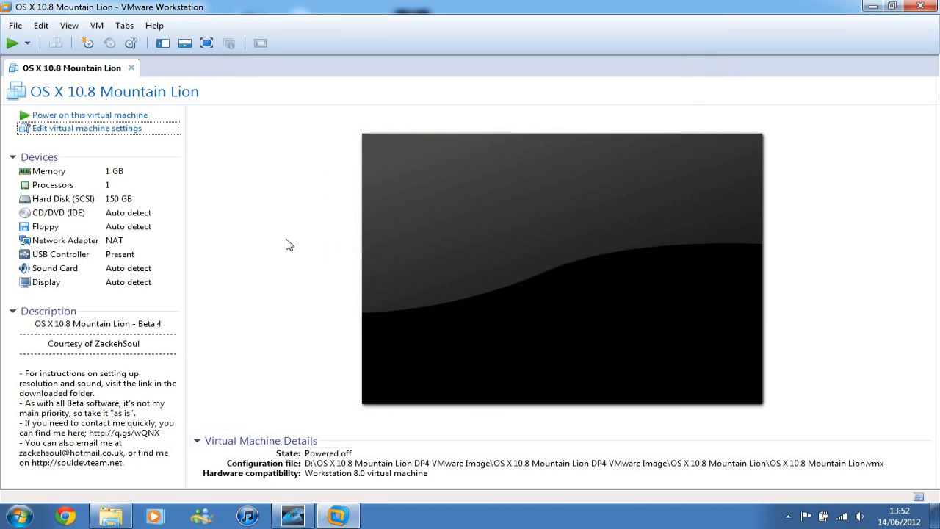
- Power on the OS X 10.8 Mountain Lion virtual machine, declaring that it was copied
click(88, 116)
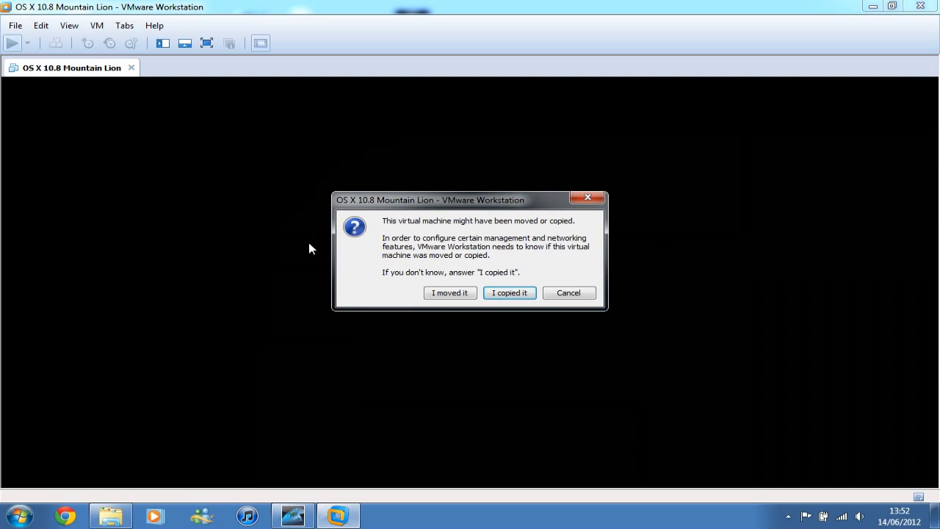
click(512, 297)
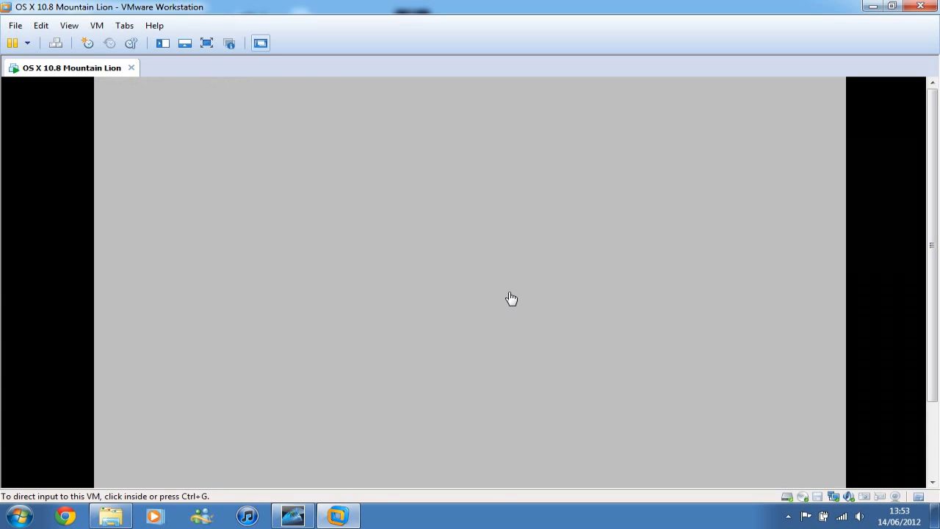
drag(931, 177, 930, 220)
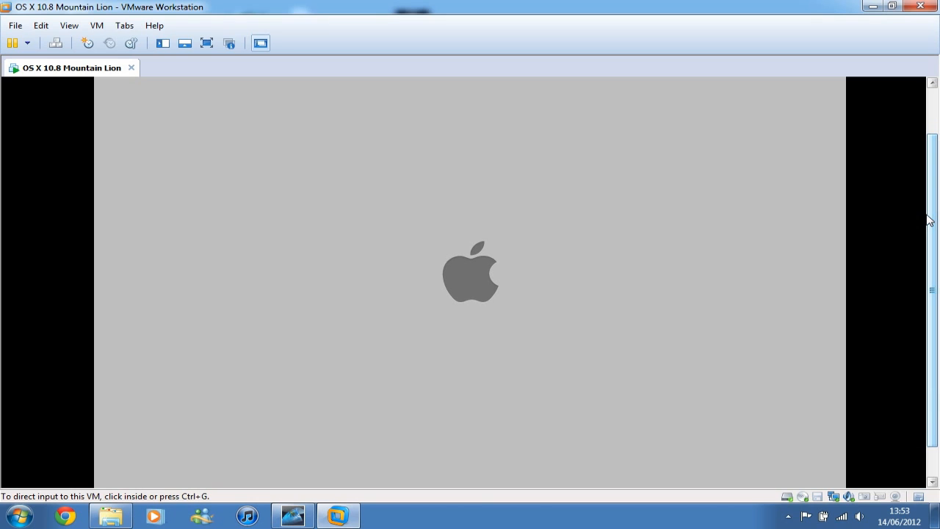
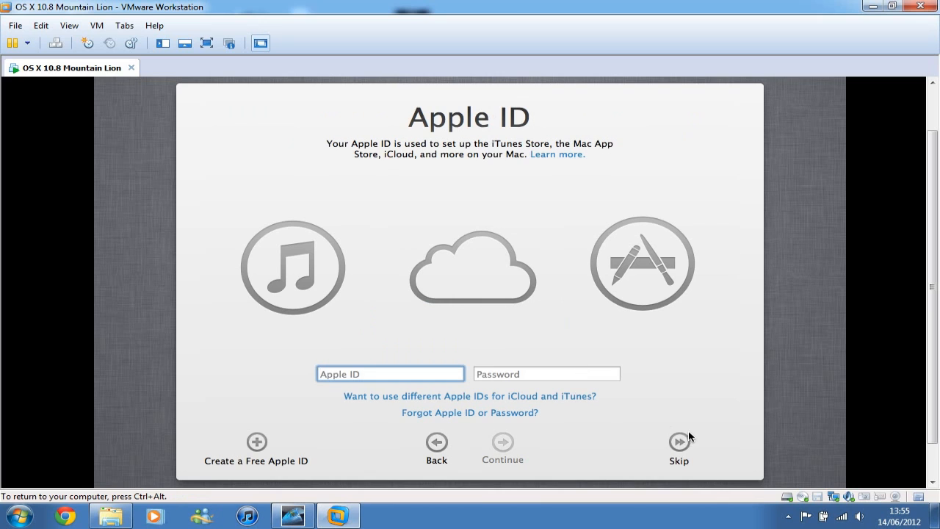
- Skip the Apple ID sign-in and agree to the OS X Terms and Conditions
click(676, 441)
click(573, 155)
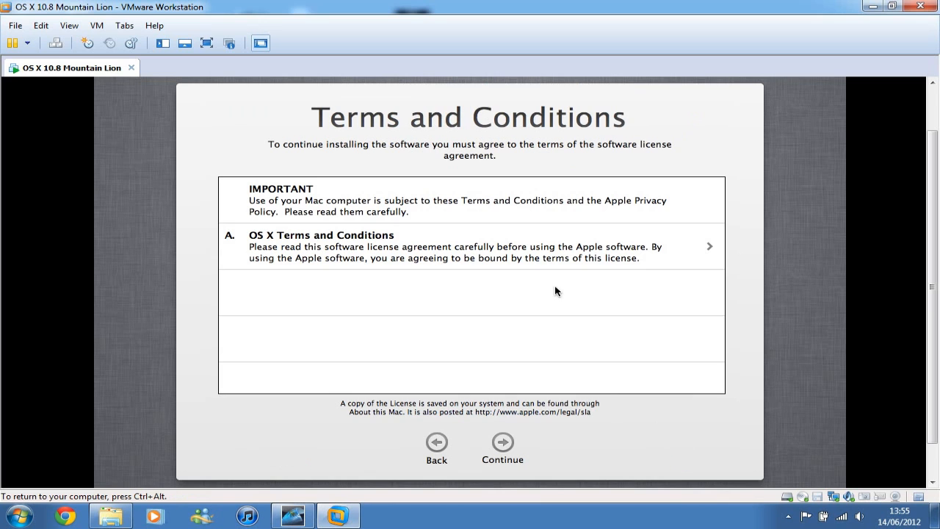
click(502, 438)
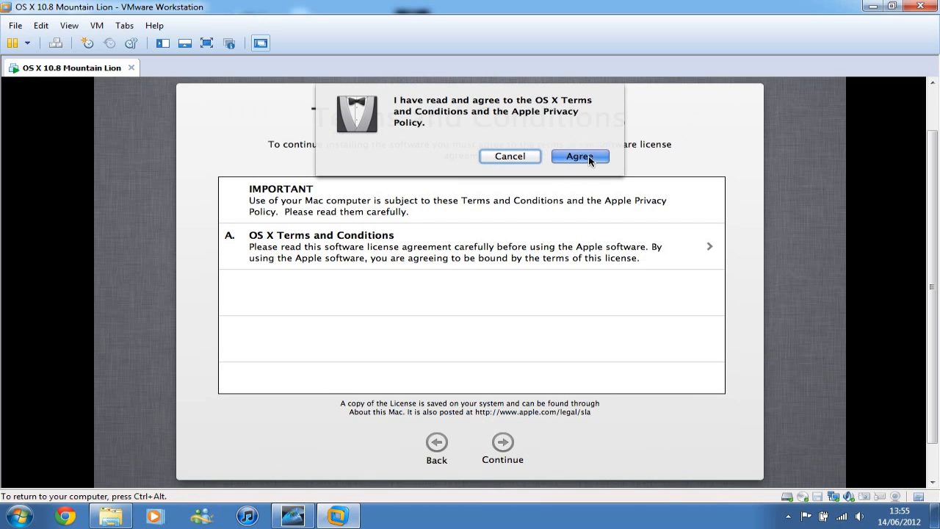
click(587, 156)
- Enter "user" as the full and account name, and fill in and verify the account password
text(user)
key(Tab)
key(Tab)
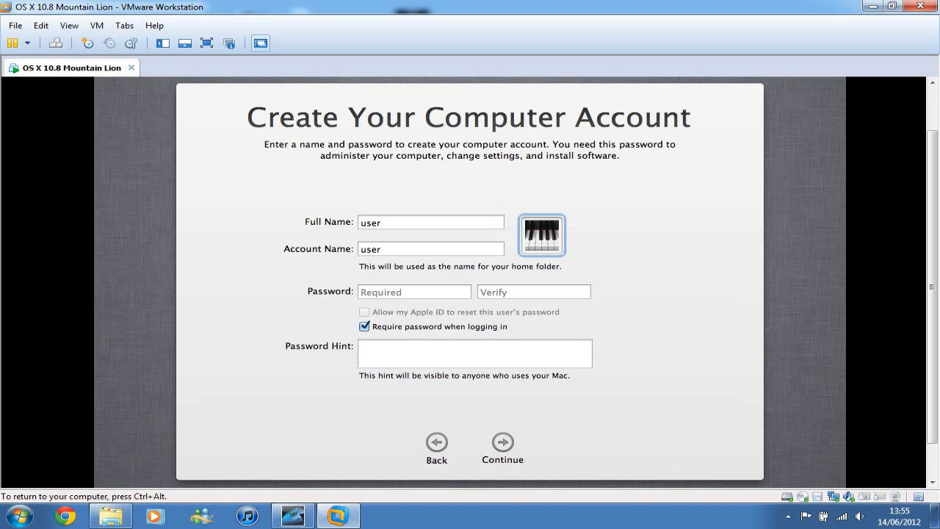
key(Tab)
text(12345)
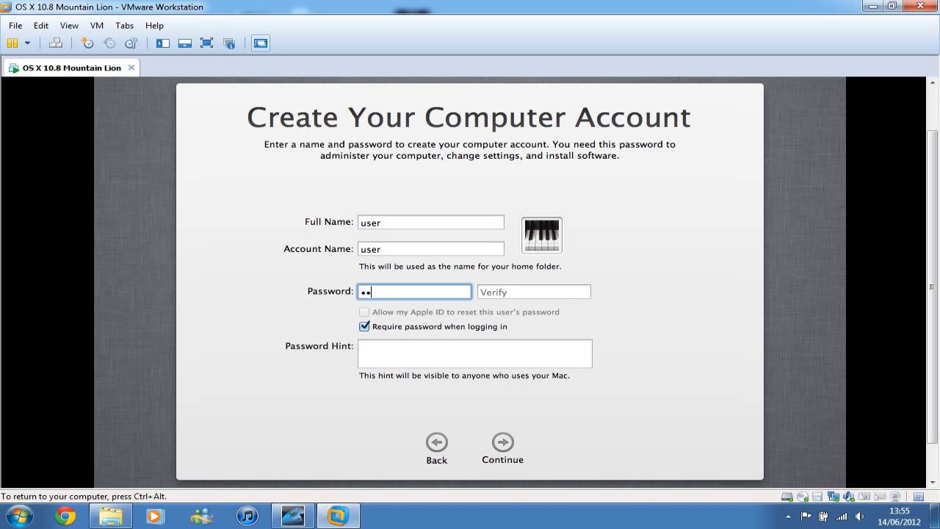
text(678)
key(Tab)
text(12345678)
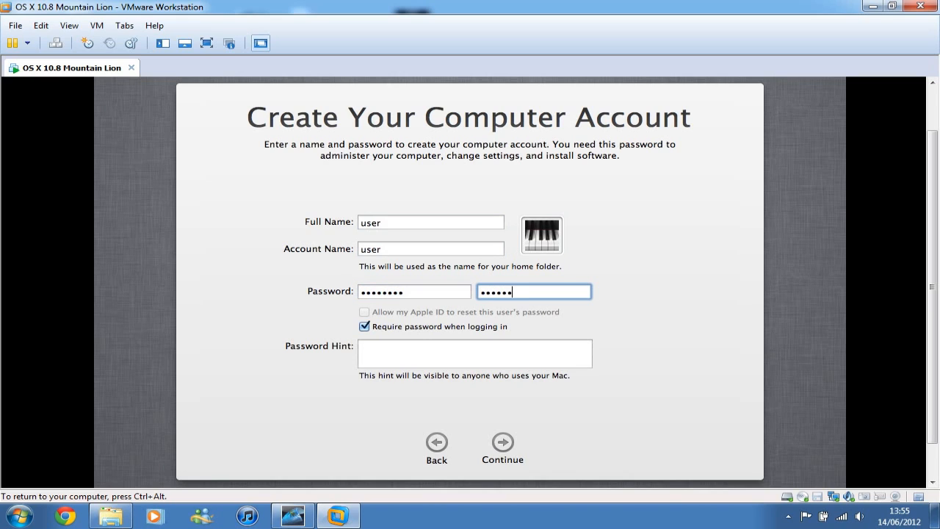
- Turn off the password requirement at login, leave the password hint empty, and create the computer account
key(Tab)
key(space)
key(Tab)
key(Tab)
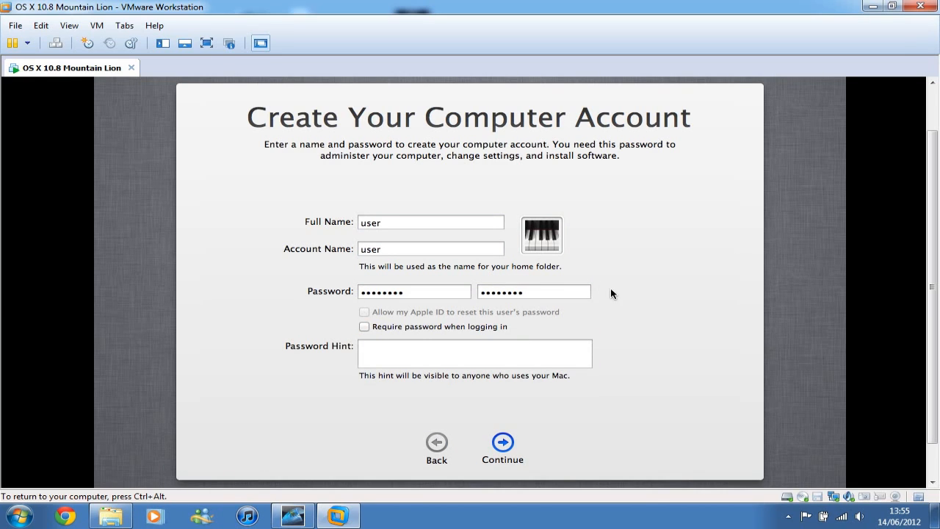
click(498, 444)
click(500, 443)
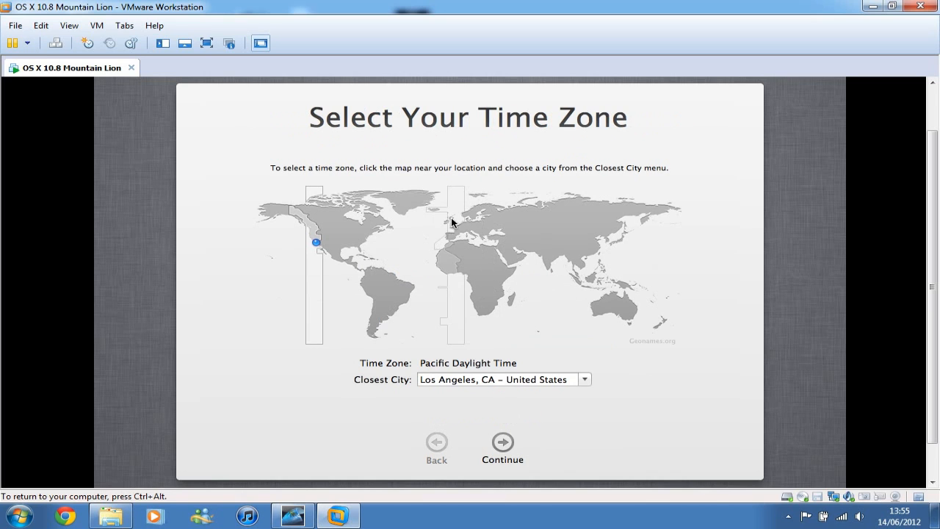
- Choose the United Kingdom's time zone on the map and finish the Mac setup without registering the device
click(449, 219)
click(500, 439)
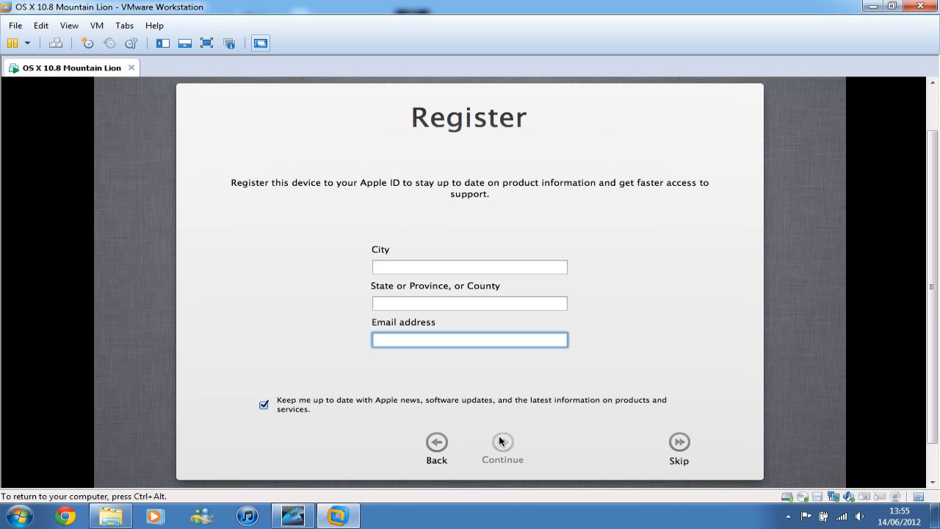
click(676, 444)
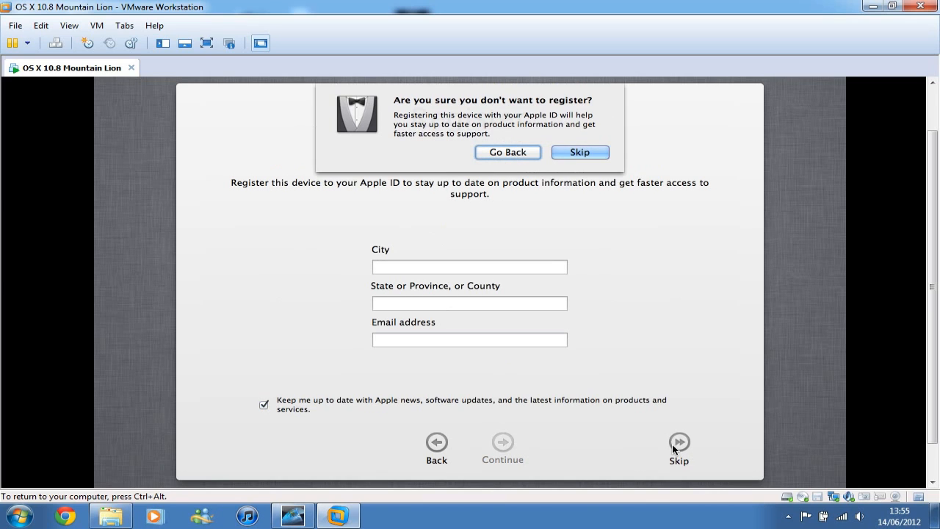
click(597, 153)
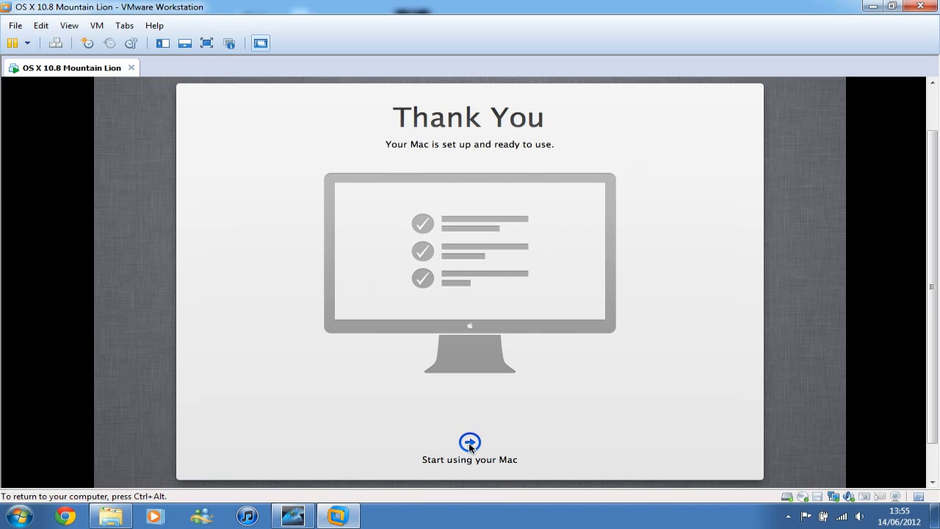
click(470, 442)
click(469, 443)
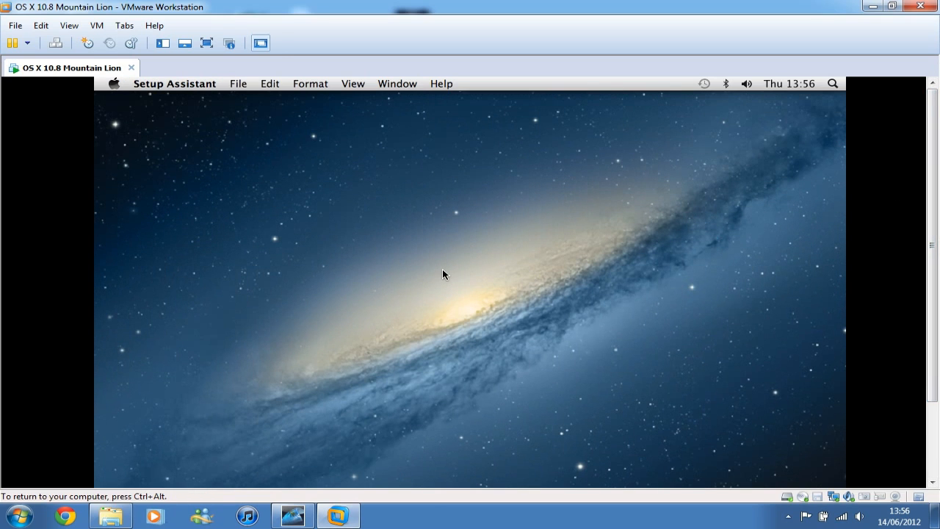
- Examine the Dock along the lower edge of the new Mountain Lion desktop
key(ctrl+alt)
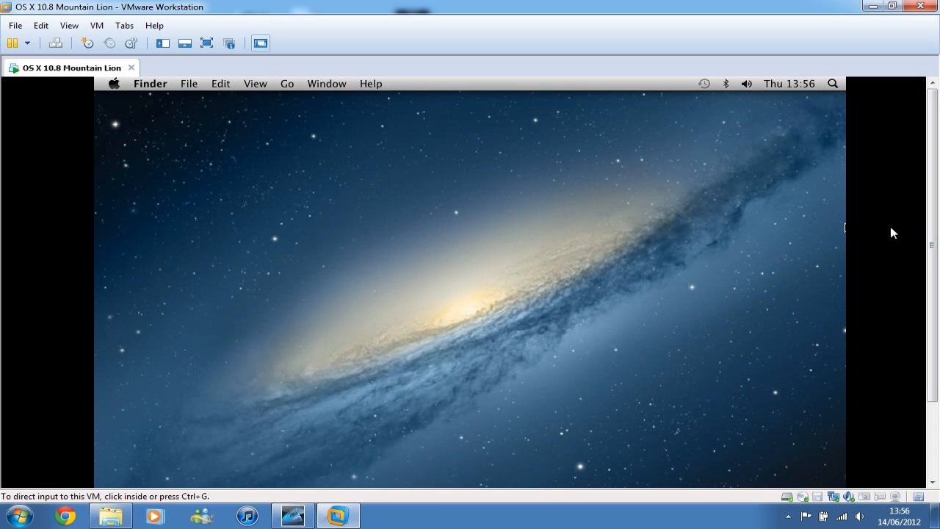
scroll(933, 250, down, 3)
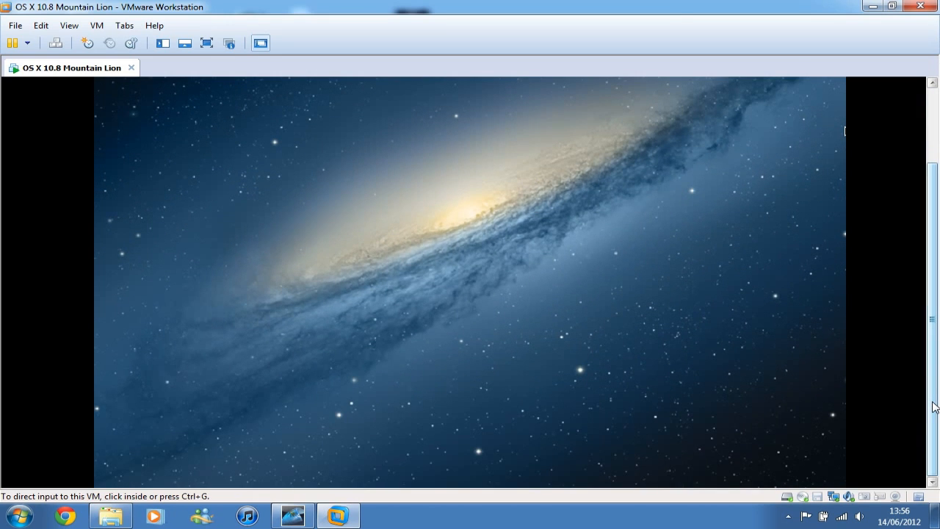
click(873, 401)
key(ctrl+alt)
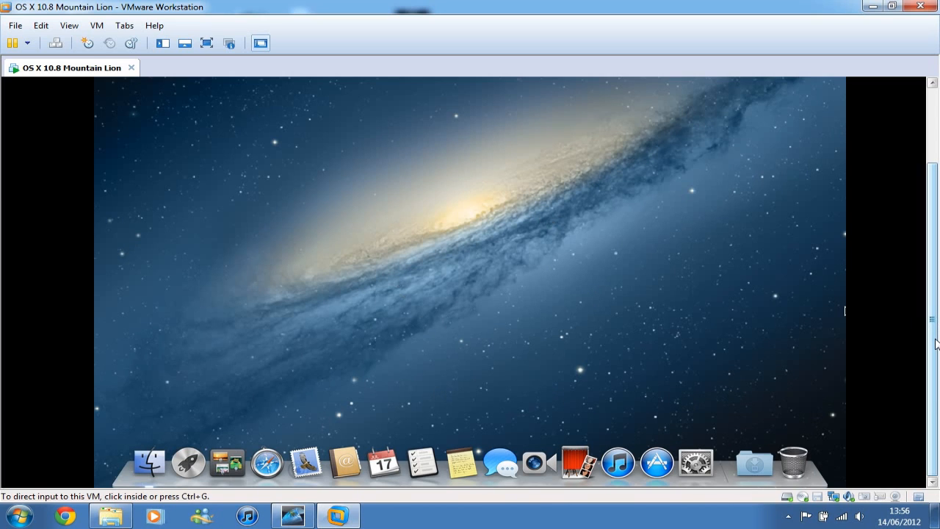
drag(935, 343, 927, 220)
drag(931, 179, 933, 316)
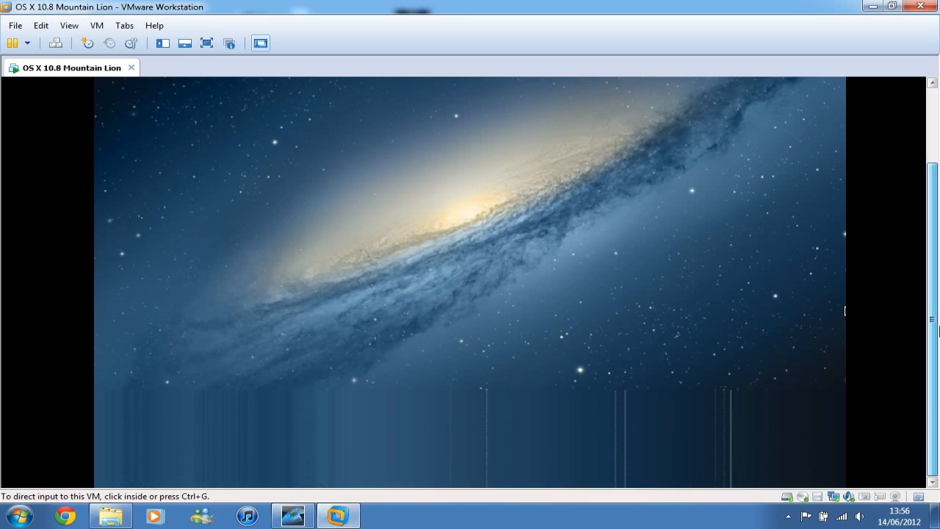
click(609, 387)
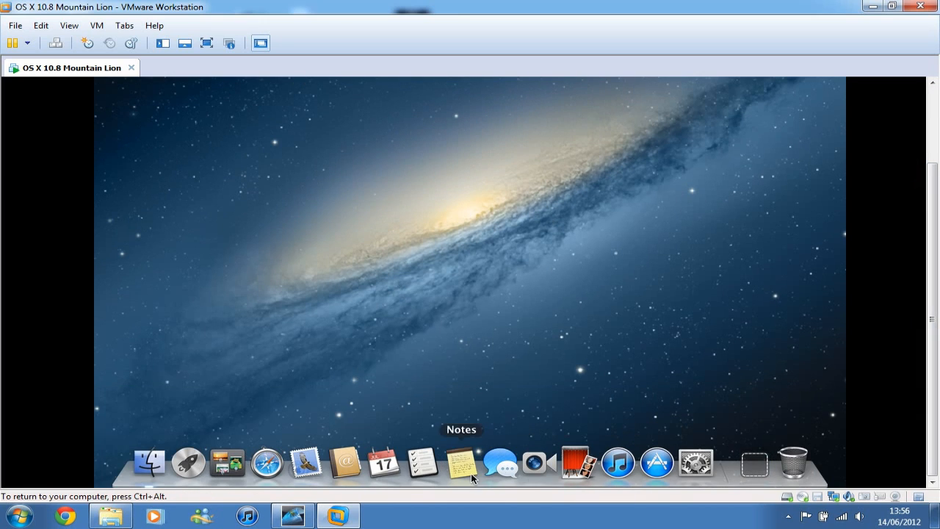
key(ctrl+alt)
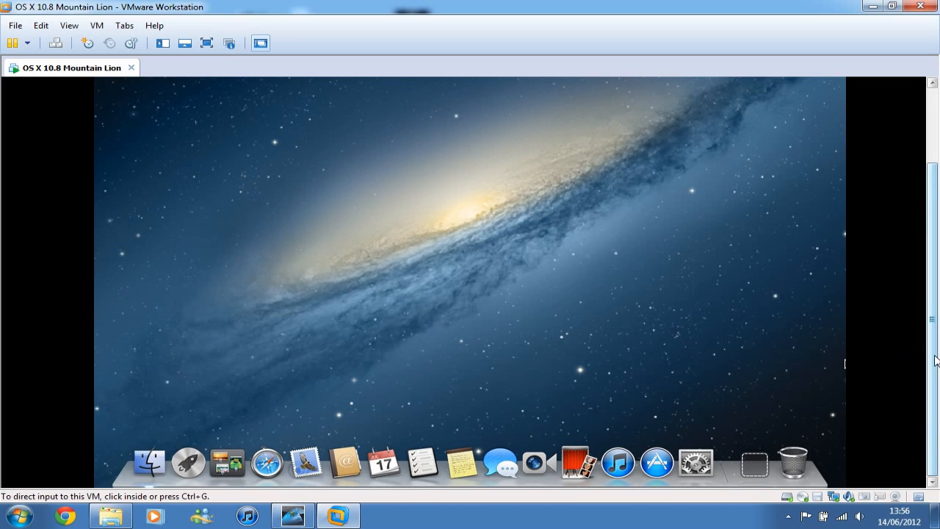
- Check the OS X version and build number in the detailed About This Mac overview, and close it
scroll(936, 360, up, 3)
click(492, 188)
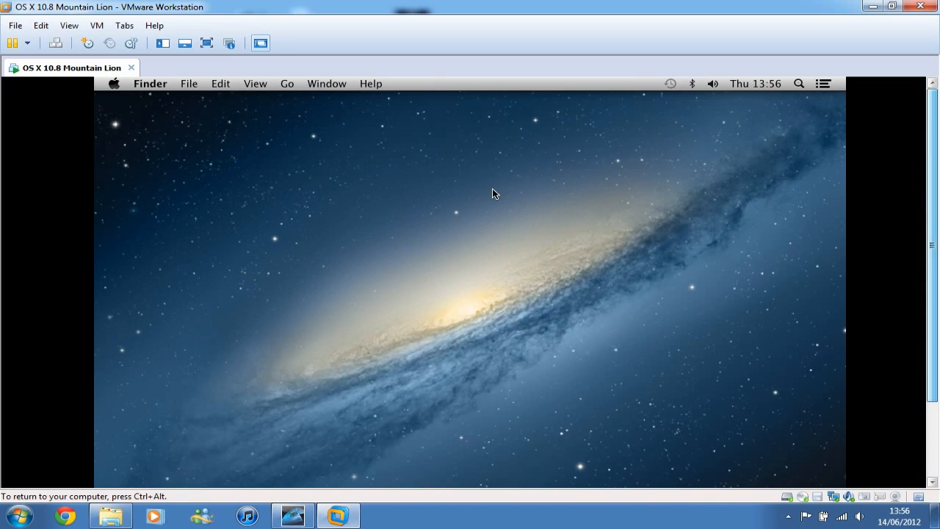
click(115, 84)
click(147, 96)
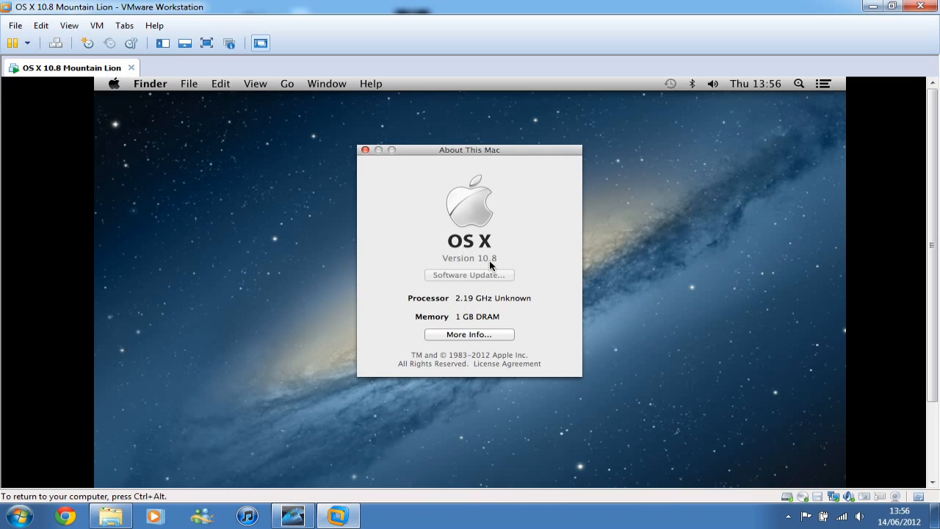
click(475, 335)
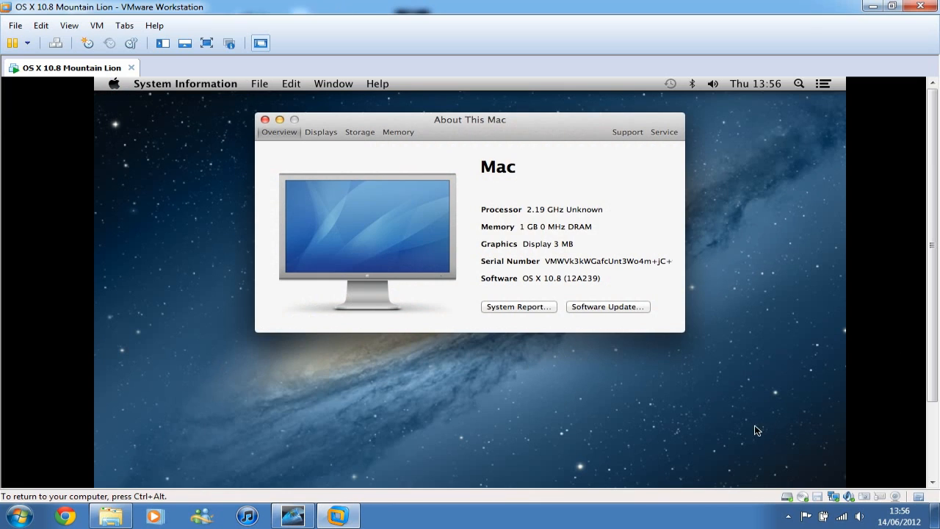
drag(571, 279, 525, 279)
click(597, 281)
click(524, 279)
click(266, 120)
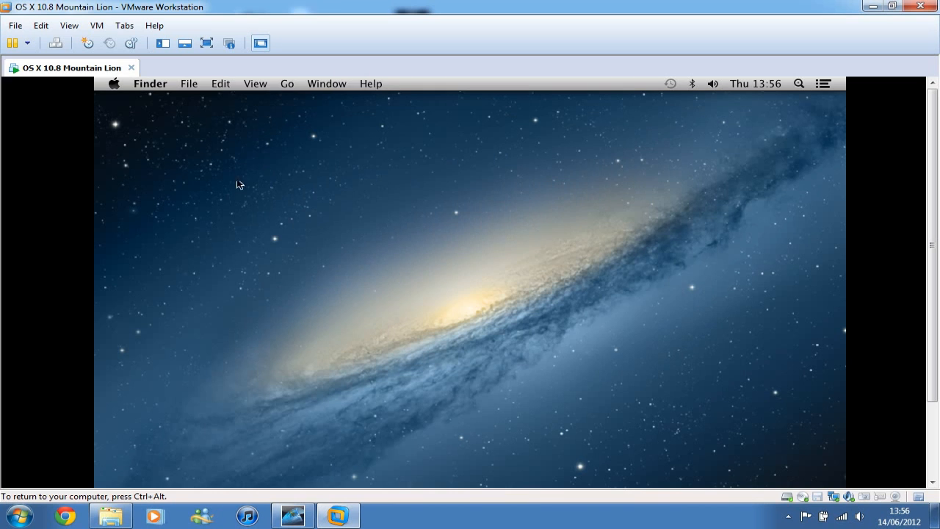
- Show the computer's drives and network locations in Finder, inspect the shared devices, and close the window
click(150, 84)
mouse_move(336, 83)
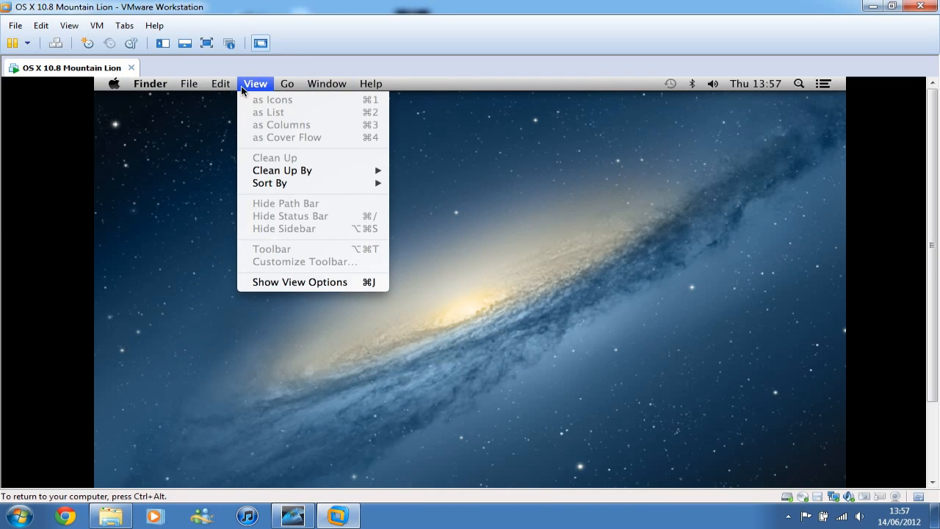
mouse_move(287, 85)
click(323, 215)
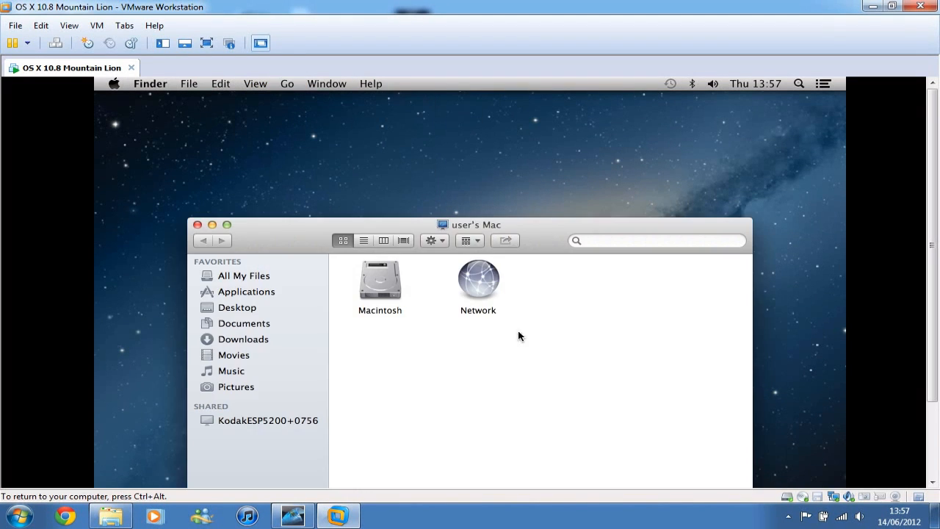
drag(325, 232, 335, 189)
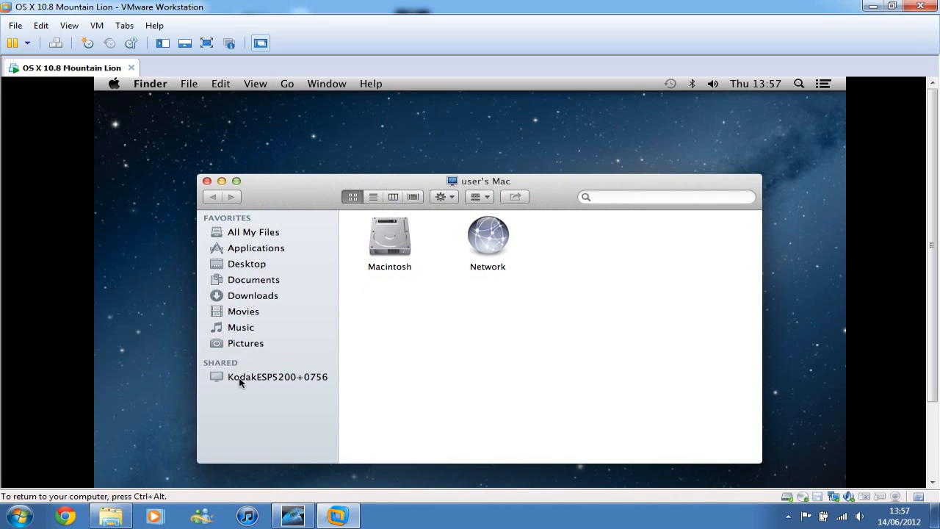
click(207, 181)
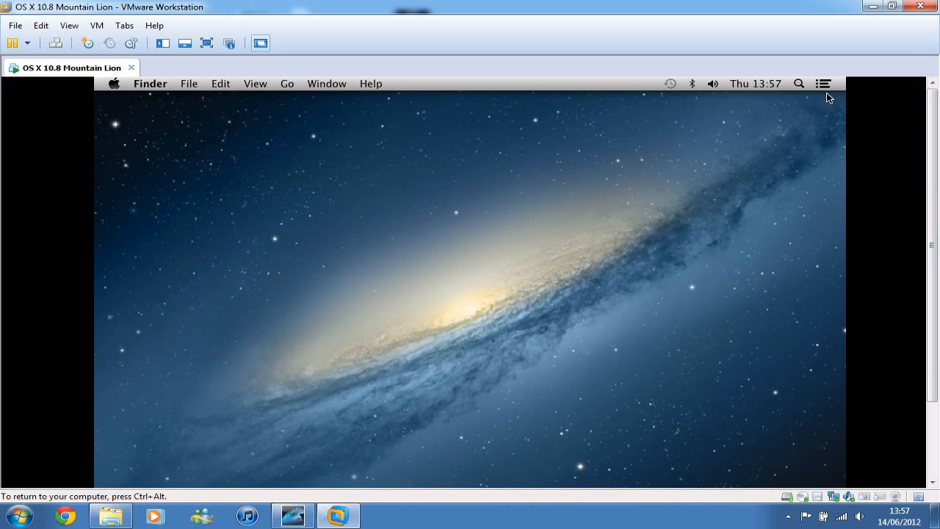
drag(932, 286, 932, 367)
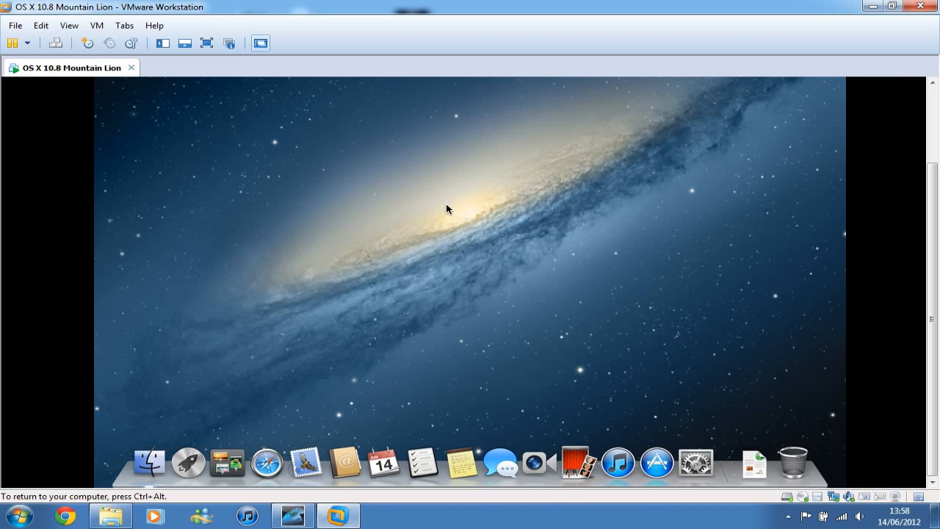
key(ctrl+alt)
drag(932, 167, 930, 85)
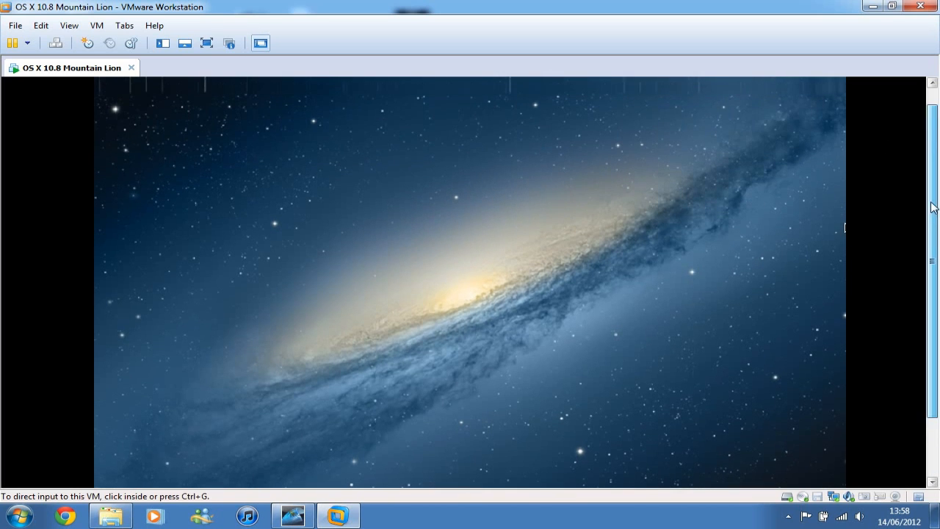
click(318, 385)
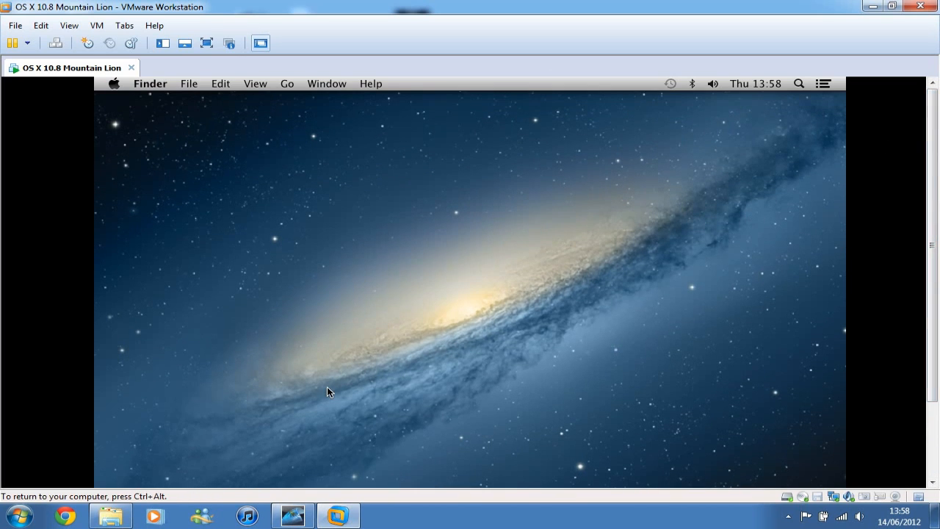